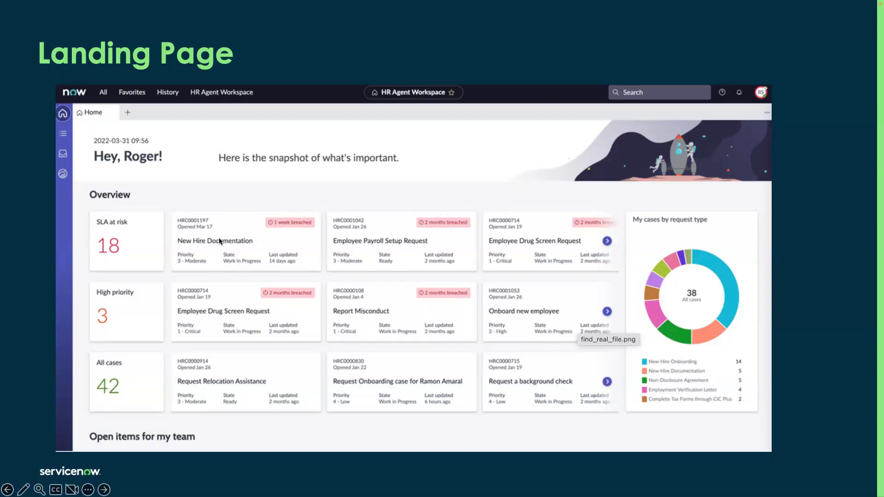
- Advance the slideshow to the Home dashboard slide with six numbered callouts and a legend
{"action": "key", "text": "Right"}
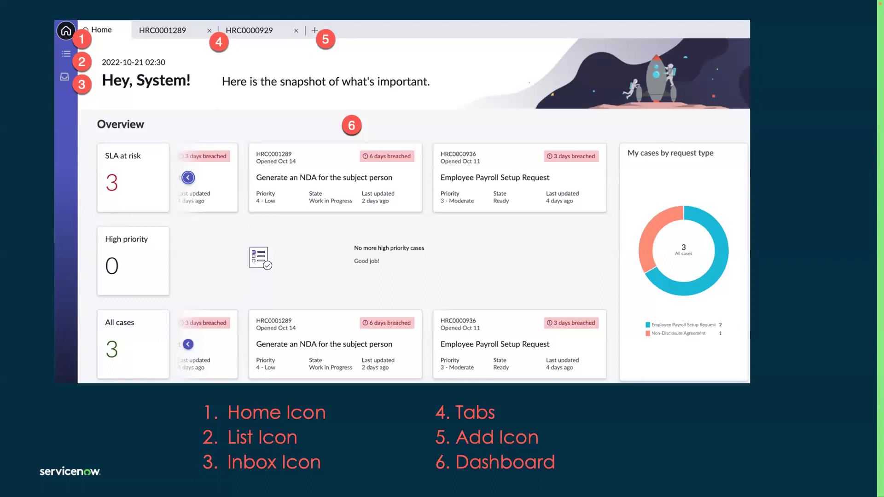
- Advance the slideshow to the Lists slide
{"action": "left_click", "coordinate": [477, 267]}
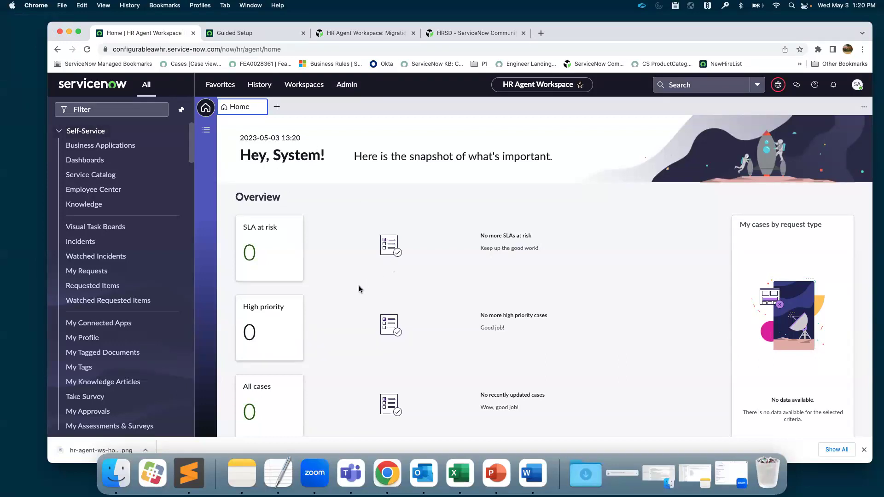
- Start a new HR case, find and select the requesting employee by name, and continue to case details
{"action": "left_click", "coordinate": [277, 111]}
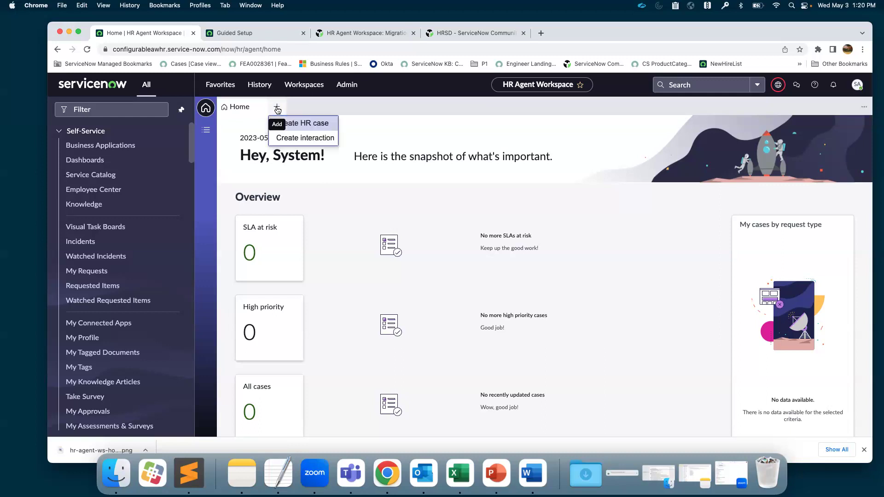
{"action": "left_click", "coordinate": [303, 123]}
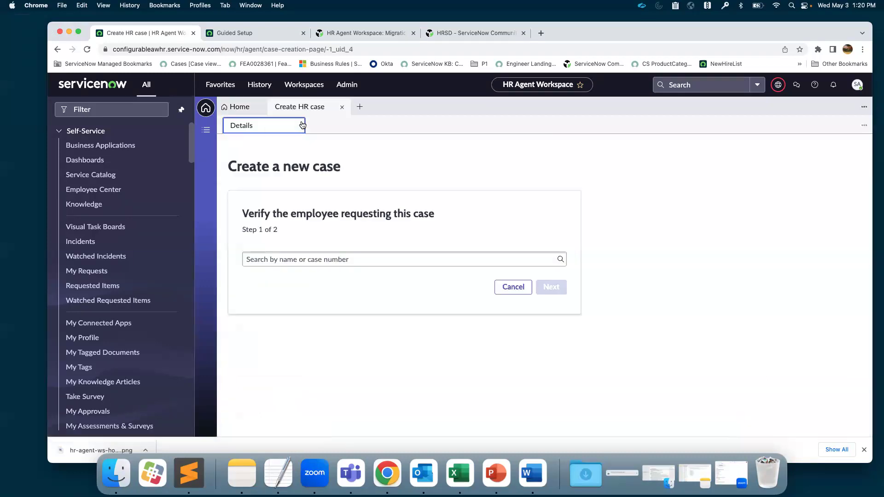
{"action": "left_click", "coordinate": [321, 260]}
{"action": "type", "text": "melissa"}
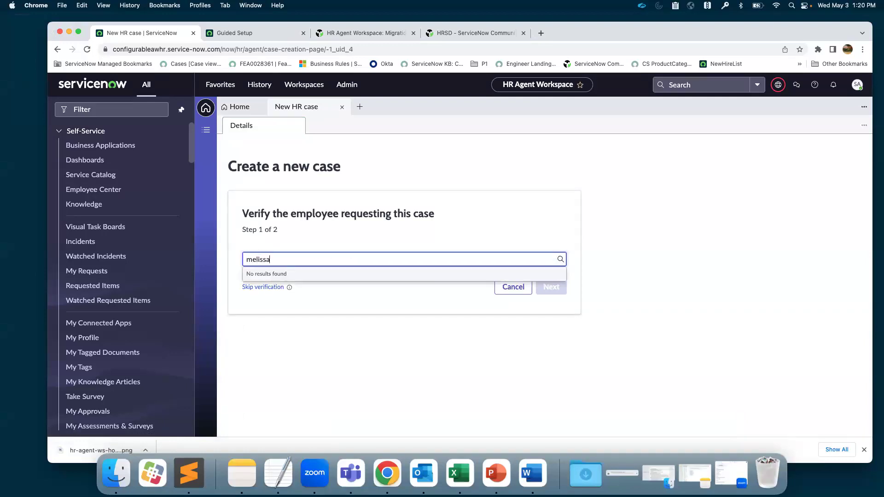
{"action": "left_click", "coordinate": [339, 281]}
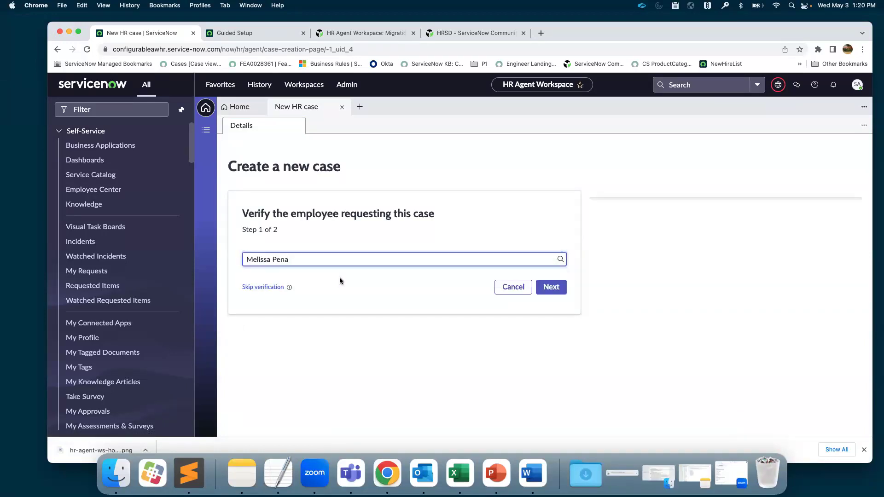
{"action": "left_click", "coordinate": [554, 287]}
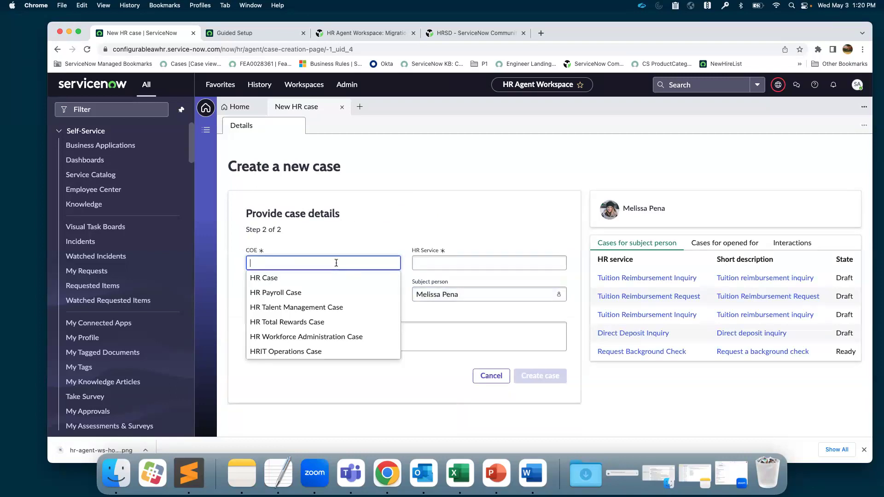
- Choose HR Total Rewards Case and Tuition Reimbursement Inquiry, then enter school WSU and course AWA
{"action": "left_click", "coordinate": [305, 322]}
{"action": "left_click", "coordinate": [424, 263]}
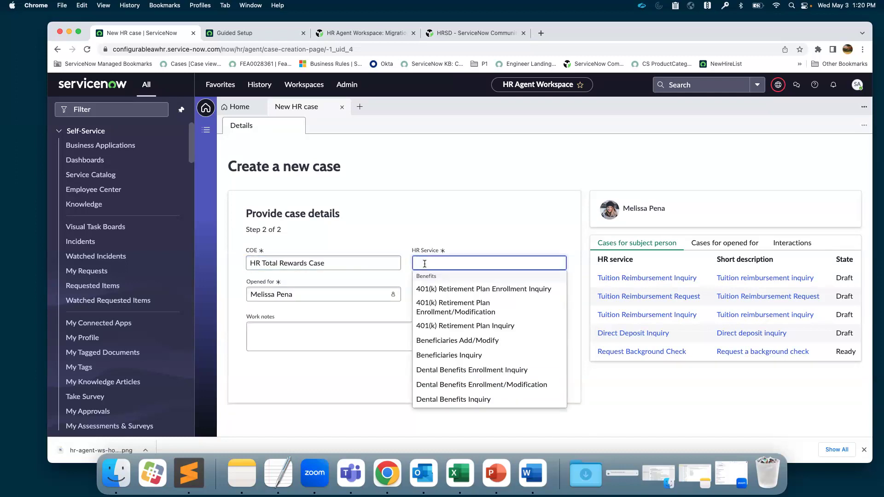
{"action": "type", "text": "tu"}
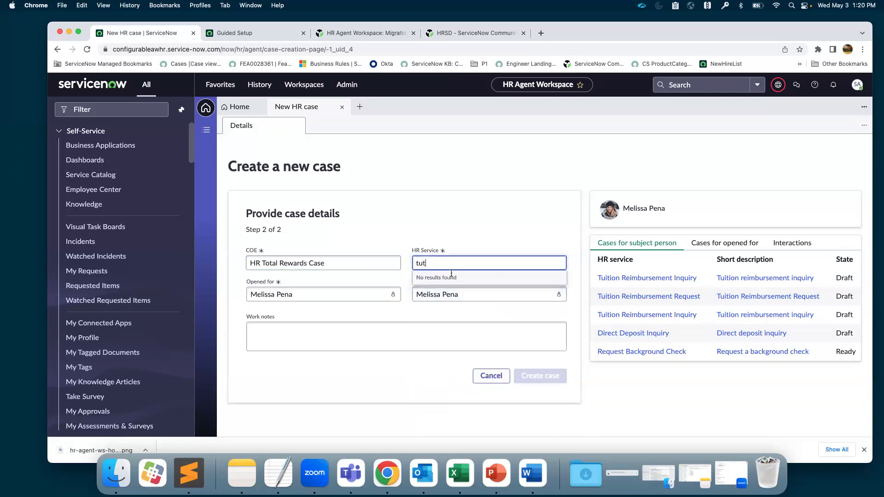
{"action": "left_click", "coordinate": [437, 285]}
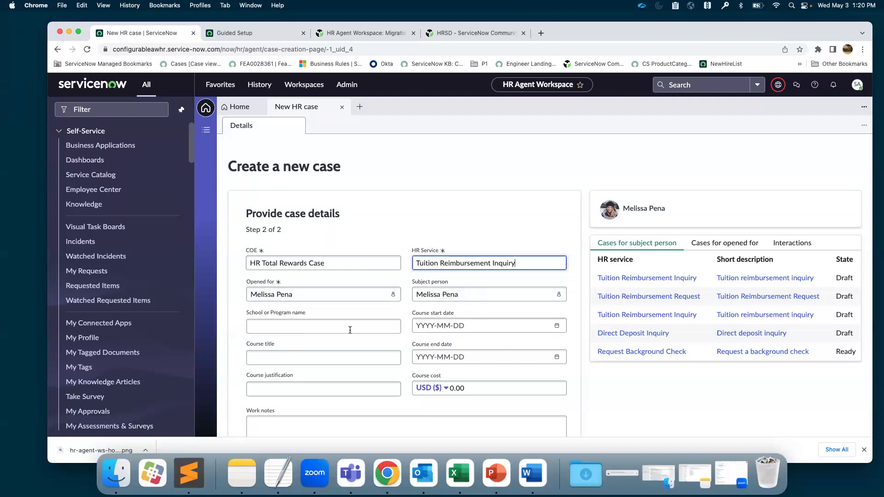
{"action": "left_click", "coordinate": [330, 326]}
{"action": "type", "text": "WSU"}
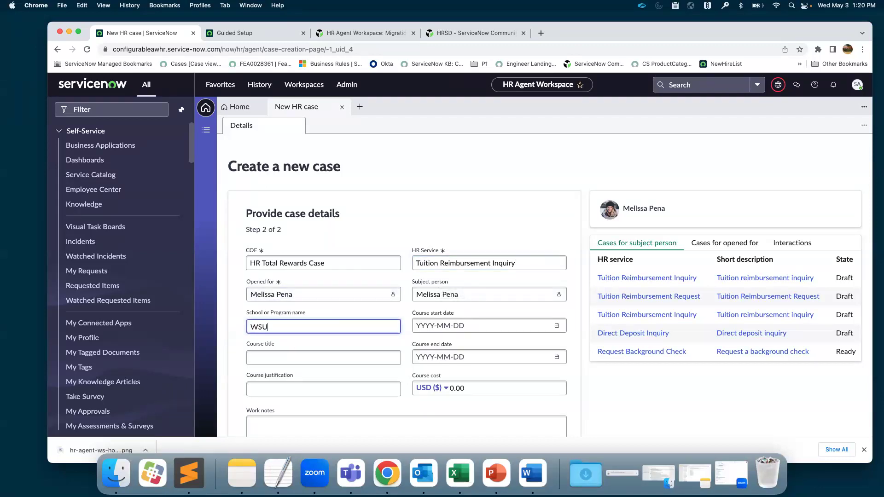
{"action": "left_click", "coordinate": [310, 355]}
{"action": "type", "text": "AWA"}
- Set the course start date to June 8, 2023 with the calendar picker
{"action": "left_click", "coordinate": [488, 325]}
{"action": "left_click", "coordinate": [557, 326]}
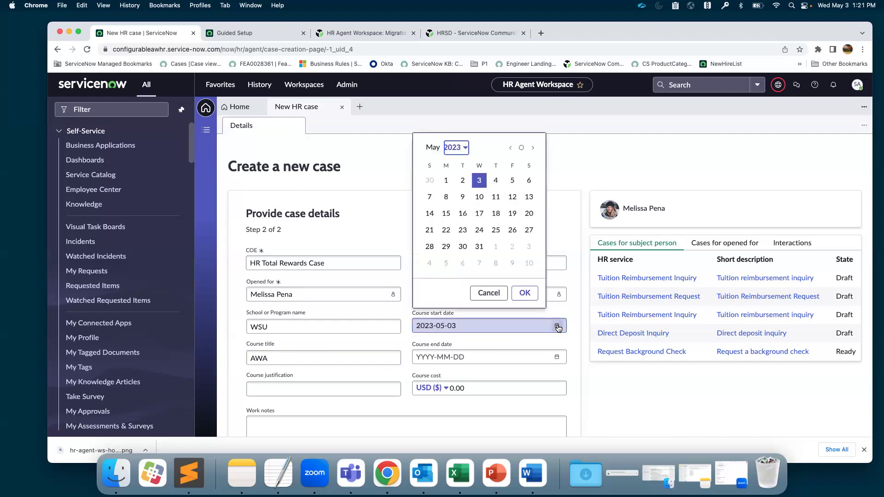
{"action": "left_click", "coordinate": [532, 148]}
{"action": "left_click", "coordinate": [496, 196]}
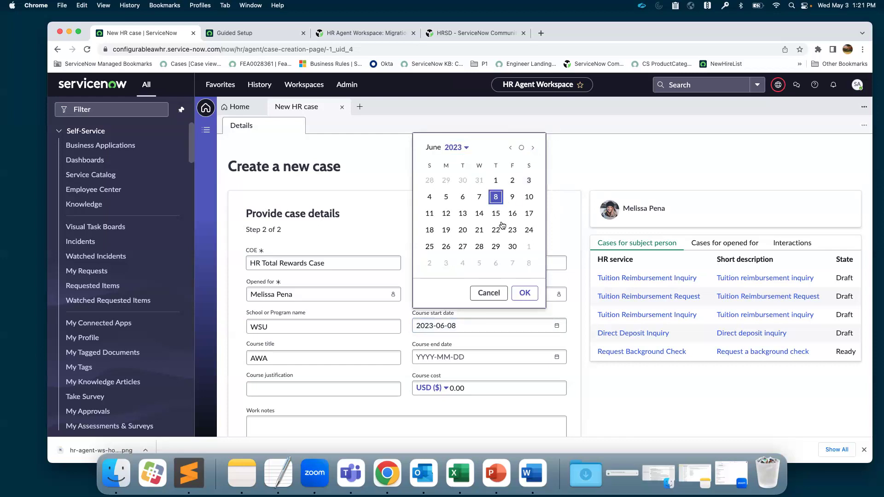
{"action": "left_click", "coordinate": [525, 293]}
- Enter a course cost of 300 and set the end date to June 30, 2023
{"action": "left_click", "coordinate": [556, 367]}
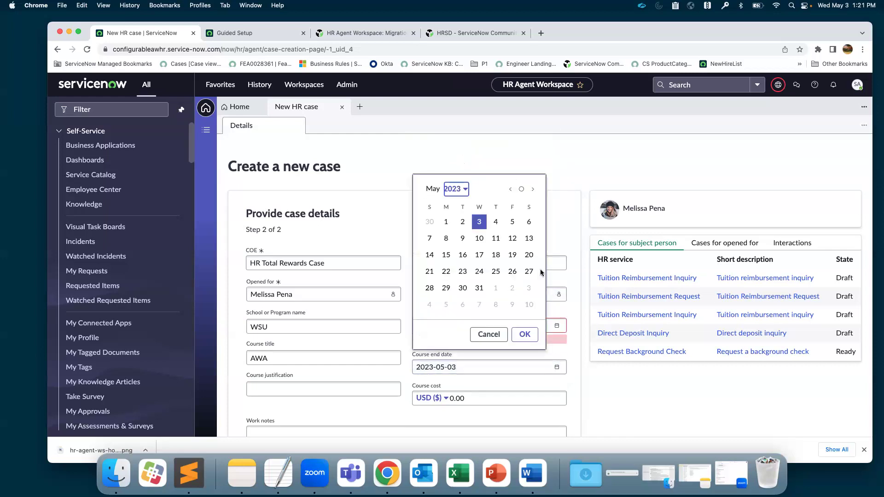
{"action": "left_click", "coordinate": [479, 288]}
{"action": "left_click", "coordinate": [525, 334]}
{"action": "left_click", "coordinate": [470, 397]}
{"action": "type", "text": "300"}
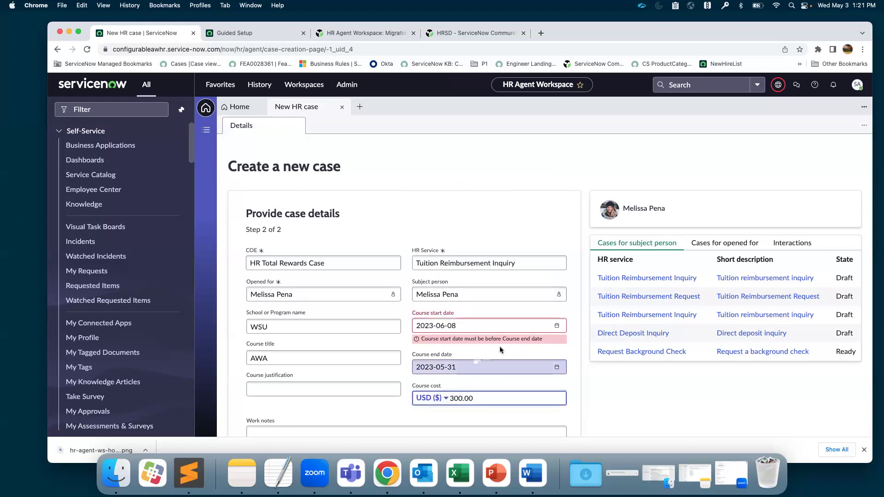
{"action": "left_click", "coordinate": [557, 367]}
{"action": "left_click", "coordinate": [533, 189]}
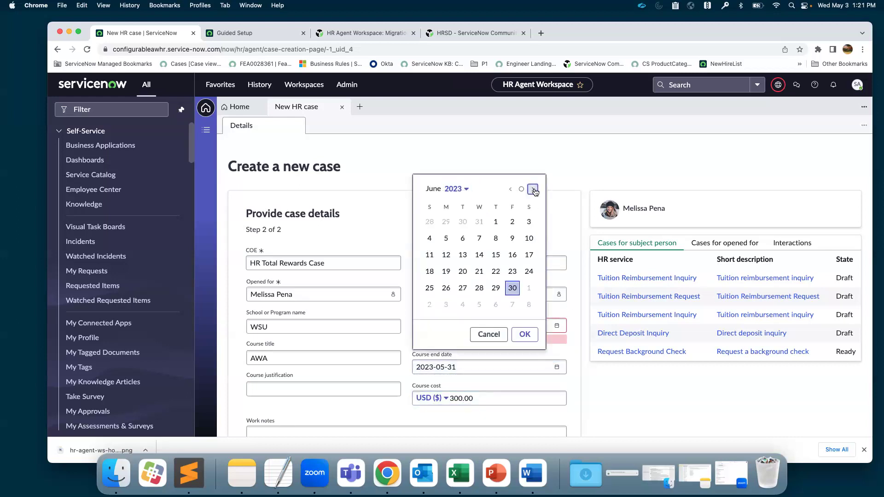
{"action": "left_click", "coordinate": [512, 288]}
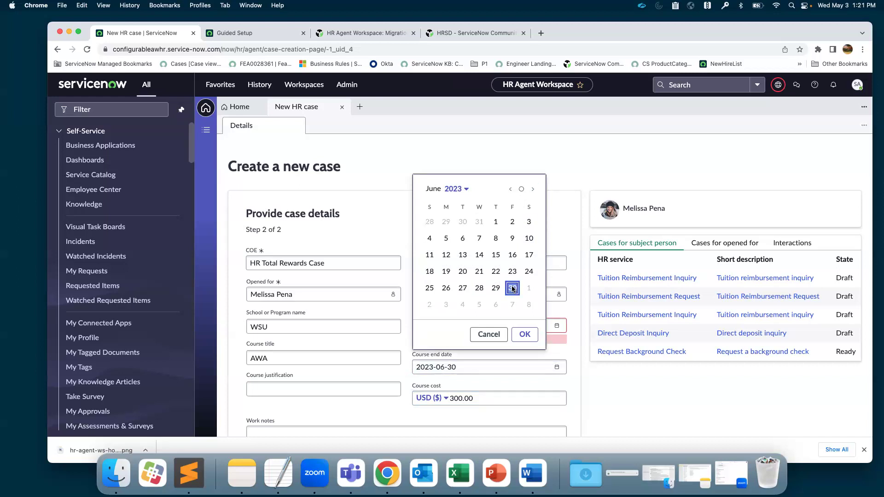
{"action": "left_click", "coordinate": [523, 339]}
- Submit the case, creating HRC0001060 despite the possible-duplicate warning
{"action": "scroll", "coordinate": [556, 350], "scroll_direction": "down", "scroll_amount": 3}
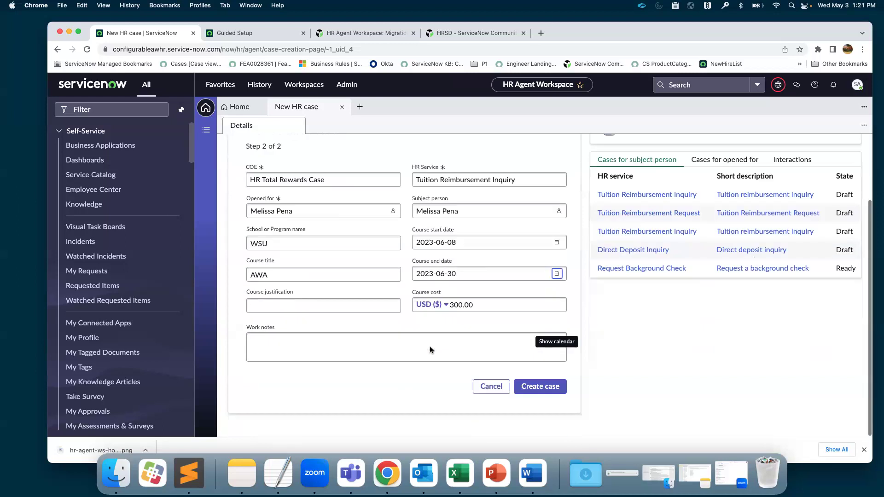
{"action": "left_click", "coordinate": [529, 388]}
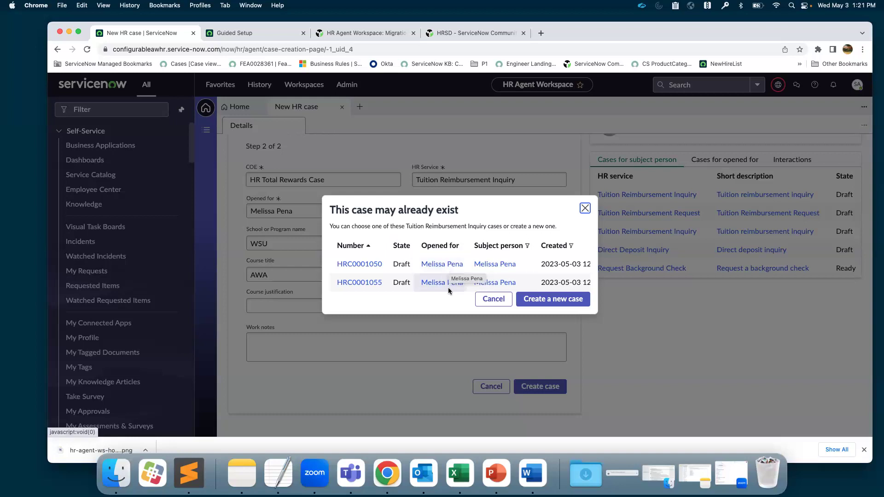
{"action": "left_click", "coordinate": [556, 300]}
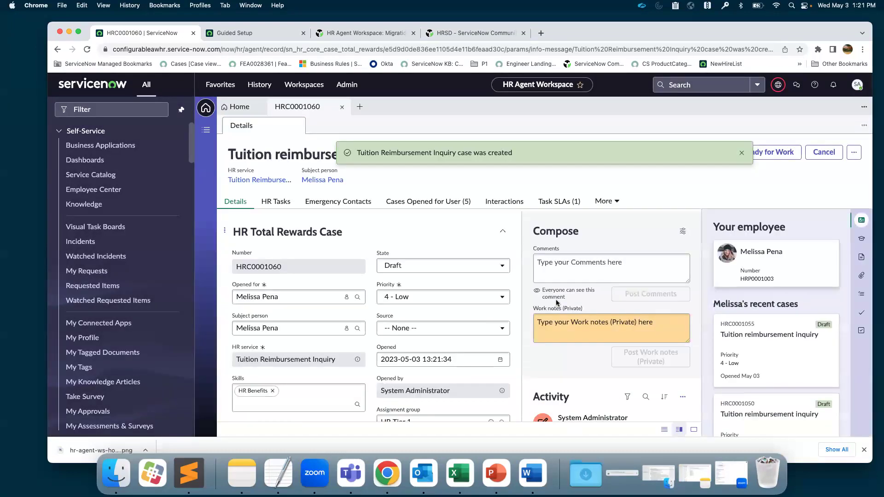
- Dismiss the case-created banner and toggle Compose stacked view off, then back on
{"action": "left_click", "coordinate": [741, 155]}
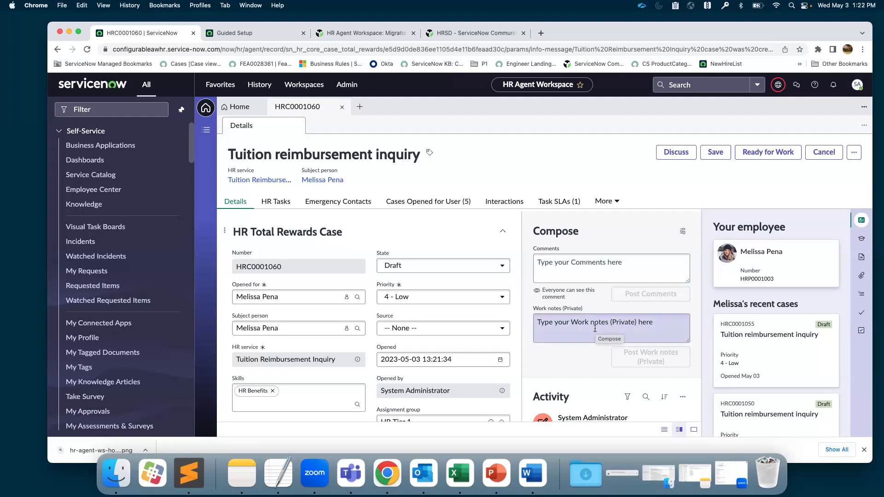
{"action": "left_click", "coordinate": [683, 231]}
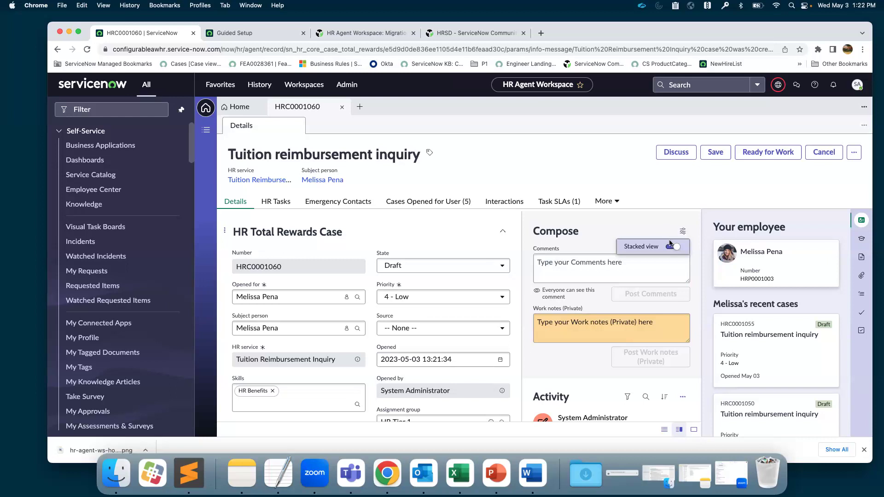
{"action": "left_click", "coordinate": [673, 247]}
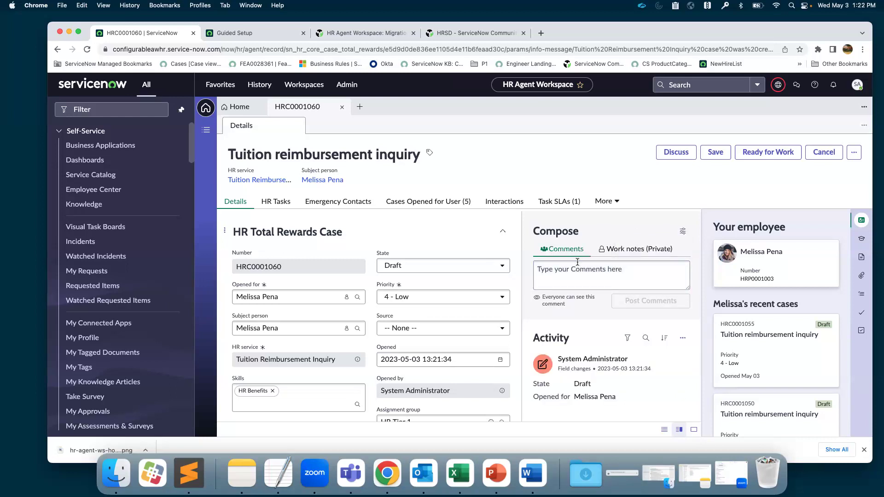
{"action": "left_click", "coordinate": [683, 231]}
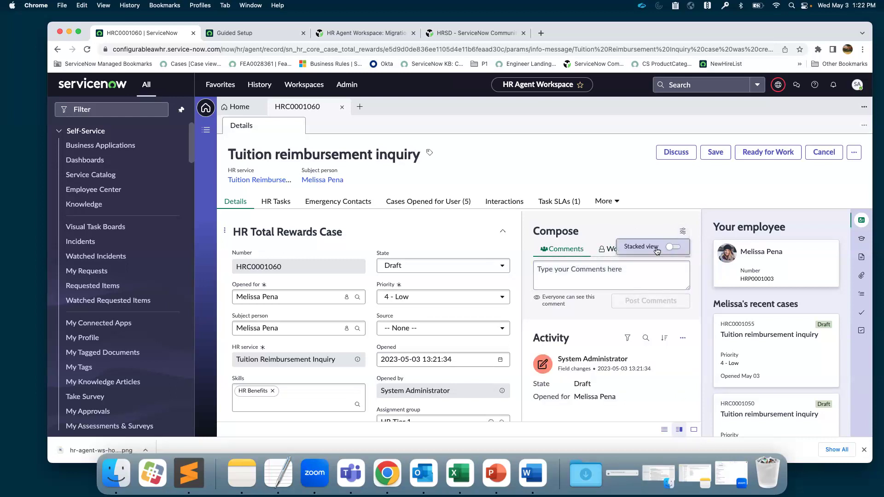
{"action": "left_click", "coordinate": [674, 247]}
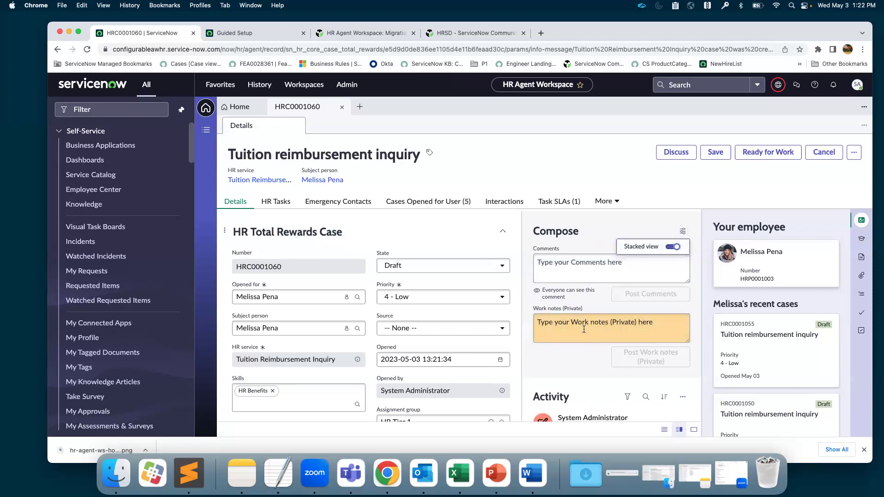
{"action": "left_click", "coordinate": [582, 362]}
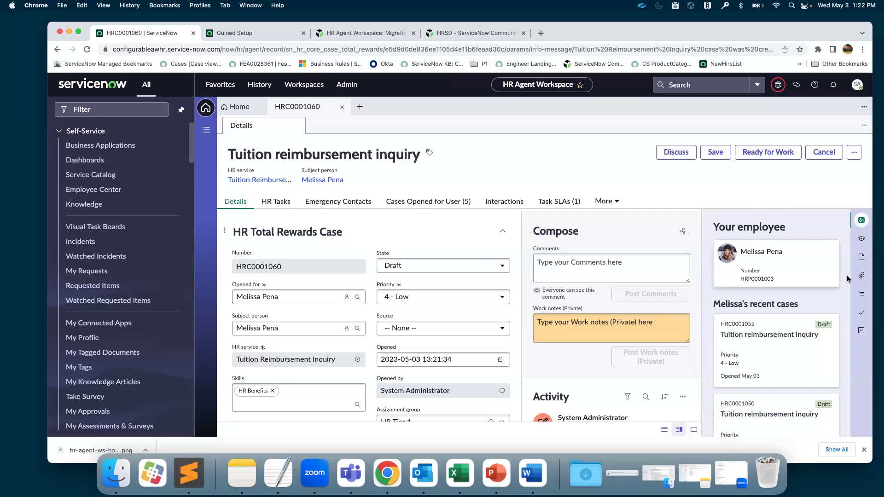
{"action": "scroll", "coordinate": [799, 286], "scroll_direction": "down", "scroll_amount": 2}
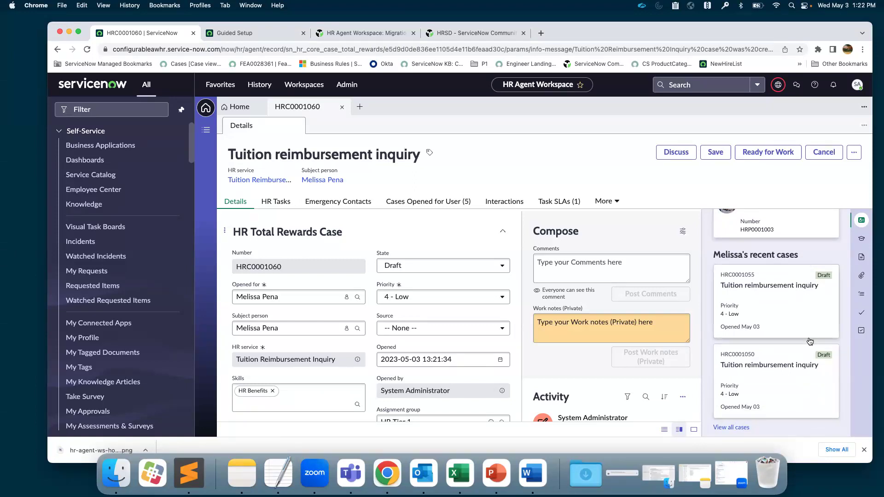
- Review the Agent assist, Employee documents, Attachments and Response templates side panels in turn
{"action": "scroll", "coordinate": [809, 341], "scroll_direction": "up", "scroll_amount": 2}
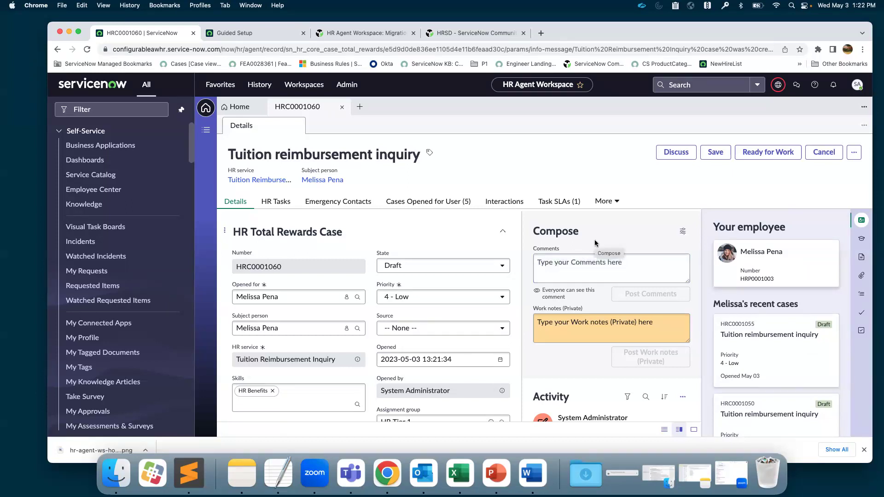
{"action": "left_click", "coordinate": [864, 238]}
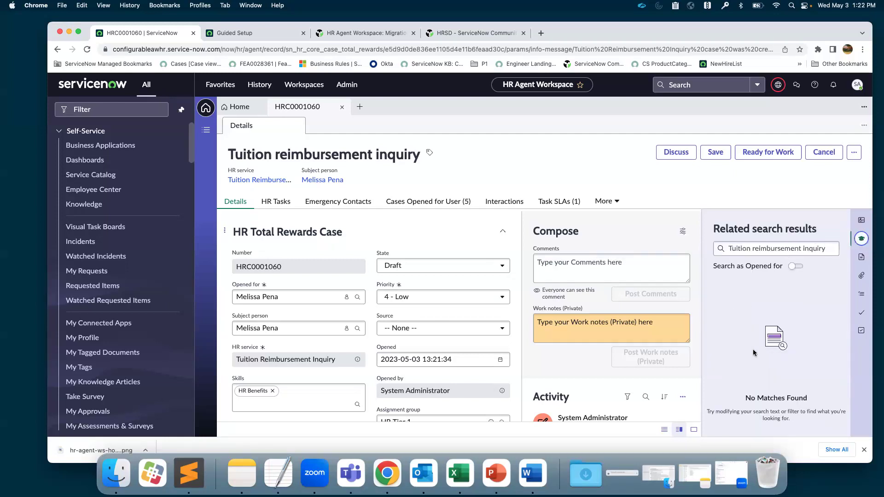
{"action": "left_click", "coordinate": [784, 249]}
{"action": "left_click", "coordinate": [861, 257]}
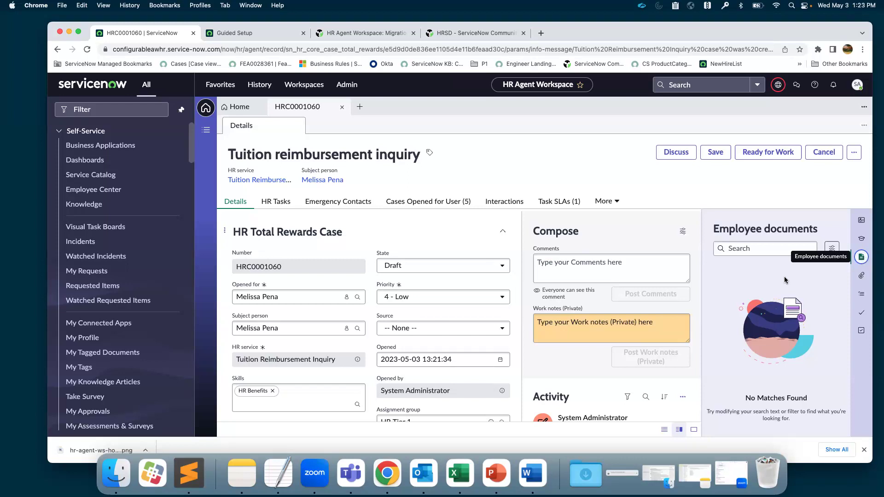
{"action": "left_click", "coordinate": [861, 275]}
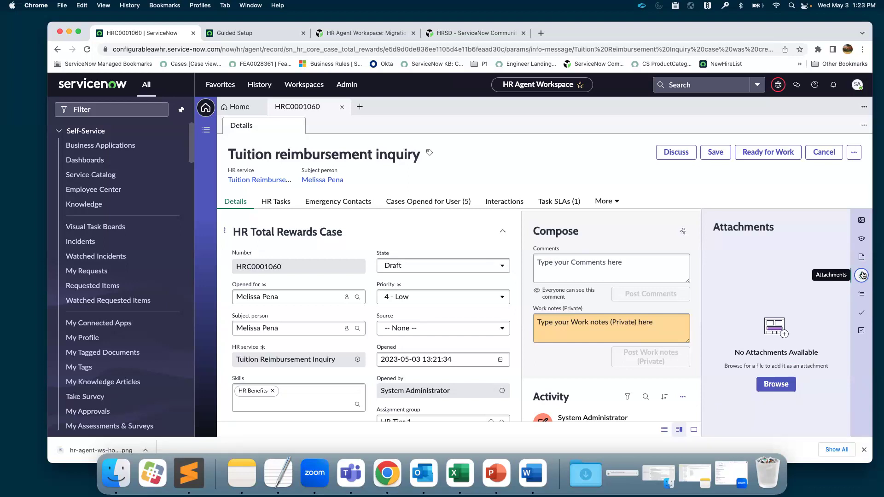
{"action": "left_click", "coordinate": [862, 297]}
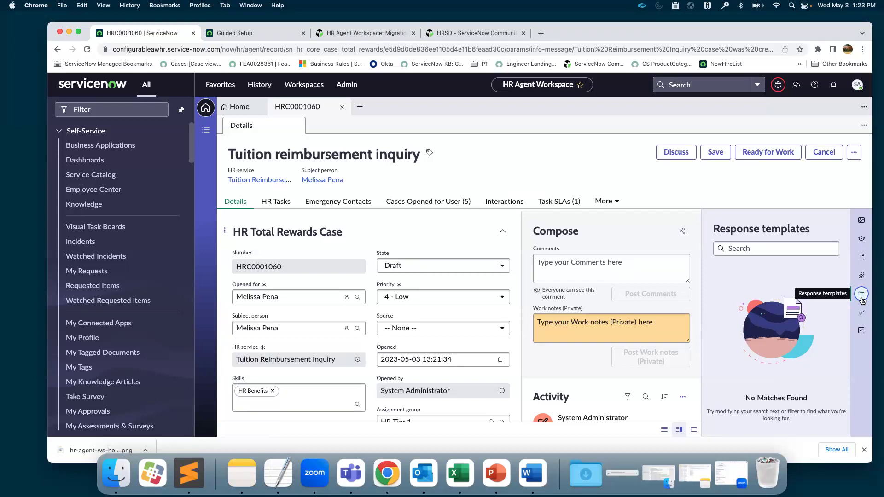
- Check the Fulfillment instructions panel, then show the case's empty Checklist
{"action": "left_click", "coordinate": [862, 312]}
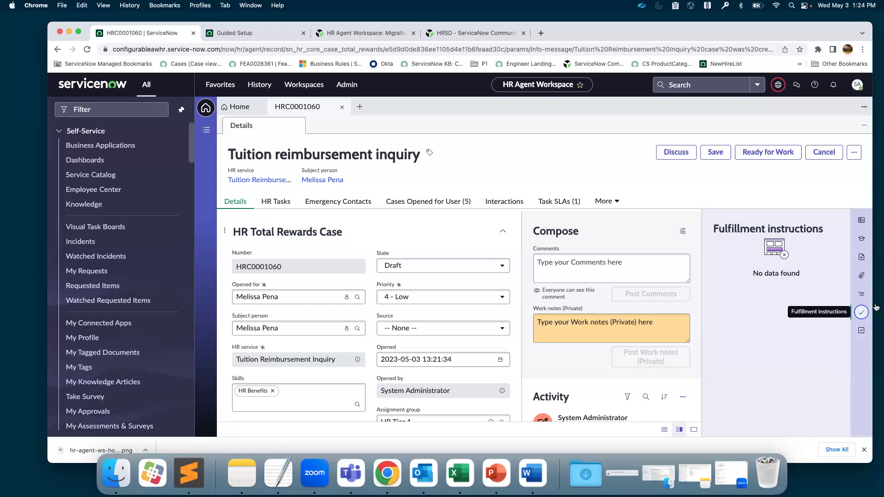
{"action": "left_click", "coordinate": [860, 330]}
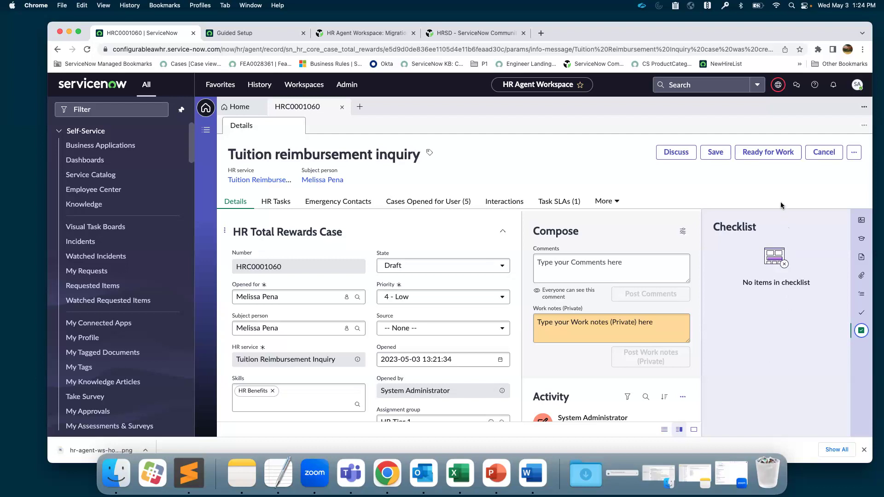
- Filter the navigator for 'agent work', open its Guided Setup and view Branding & Theming
{"action": "left_click", "coordinate": [124, 110]}
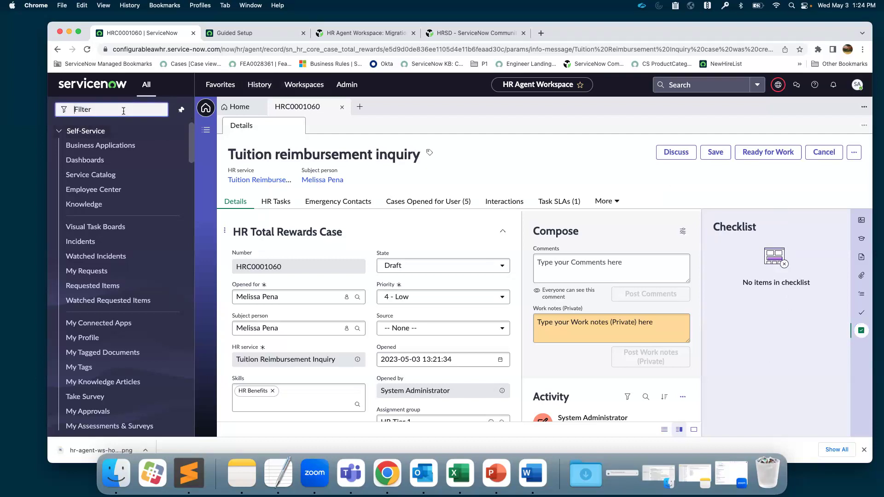
{"action": "type", "text": "agent"}
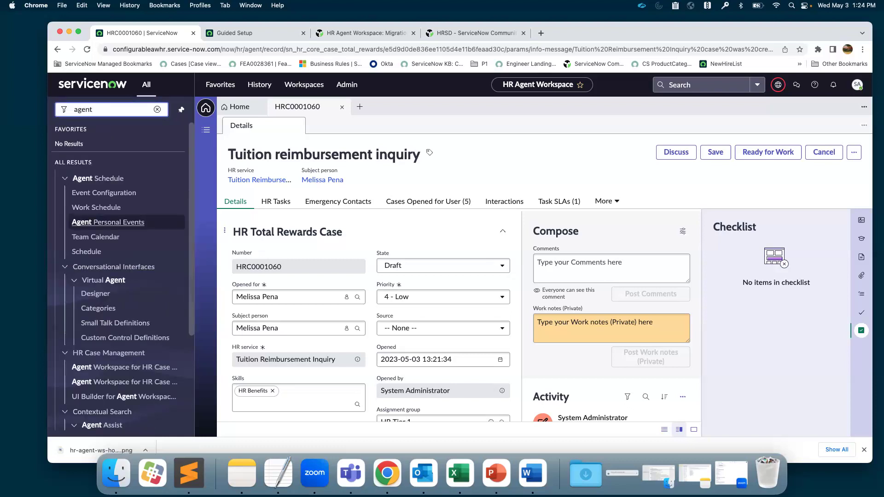
{"action": "type", "text": " work"}
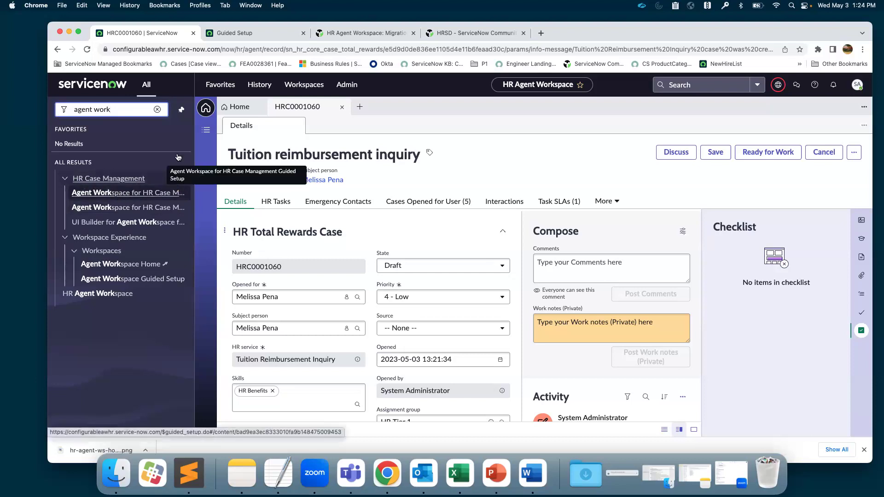
{"action": "left_click", "coordinate": [239, 36]}
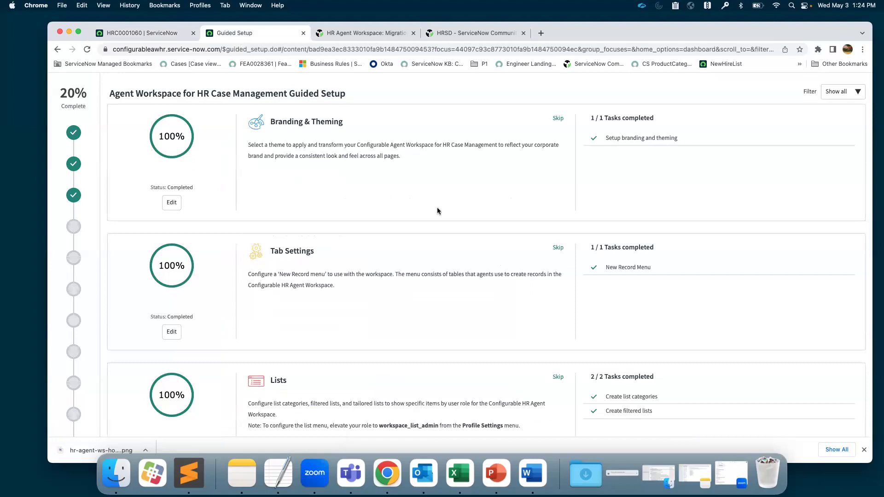
{"action": "scroll", "coordinate": [431, 252], "scroll_direction": "down", "scroll_amount": 1}
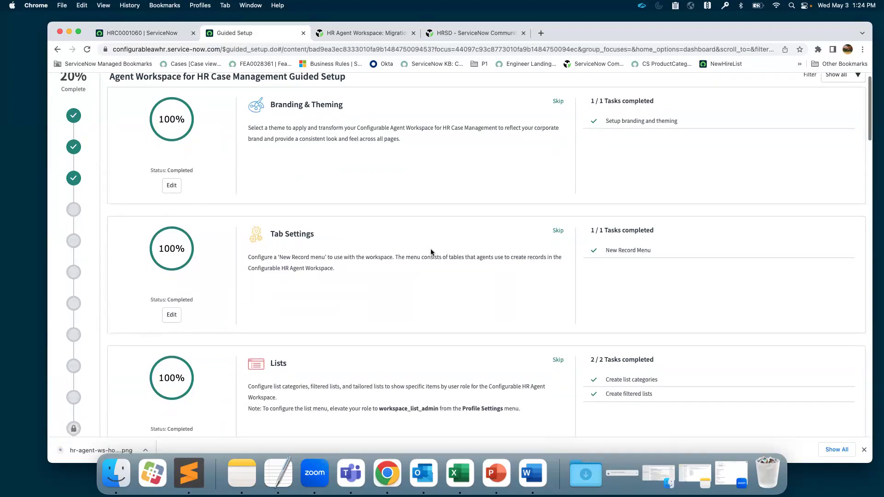
{"action": "scroll", "coordinate": [431, 253], "scroll_direction": "down", "scroll_amount": 5}
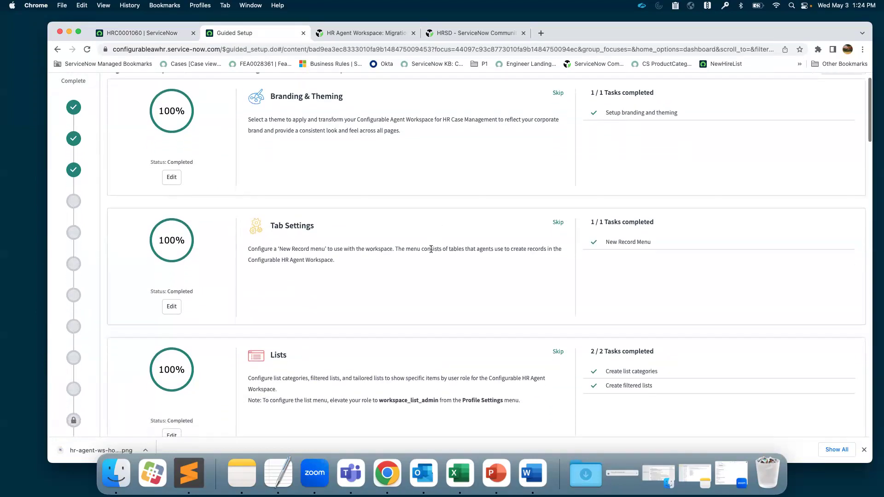
{"action": "scroll", "coordinate": [431, 252], "scroll_direction": "up", "scroll_amount": 6}
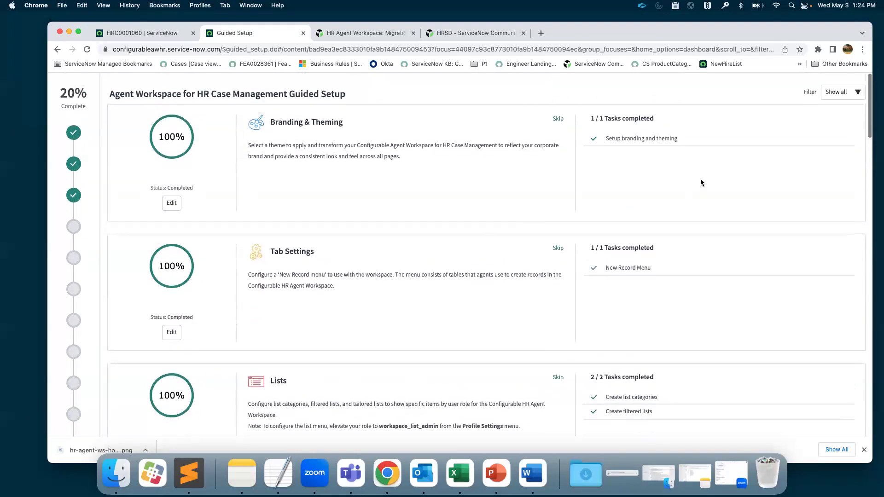
{"action": "left_click", "coordinate": [701, 139]}
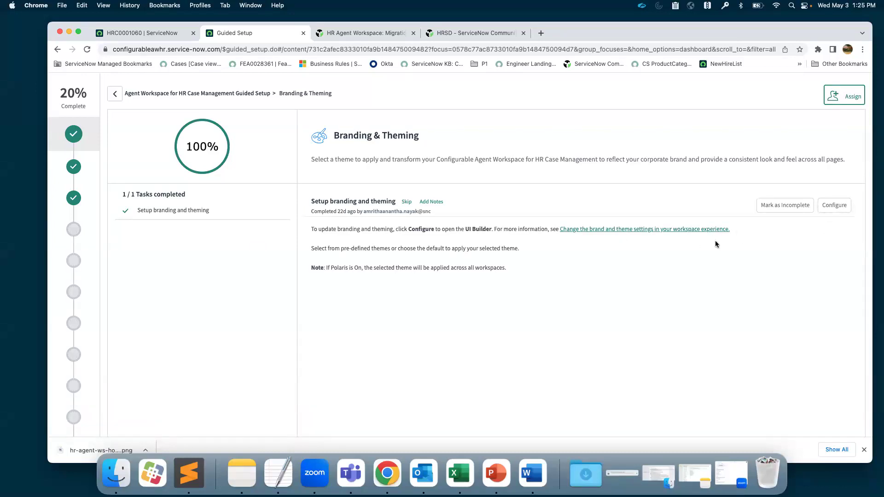
{"action": "left_click", "coordinate": [115, 94]}
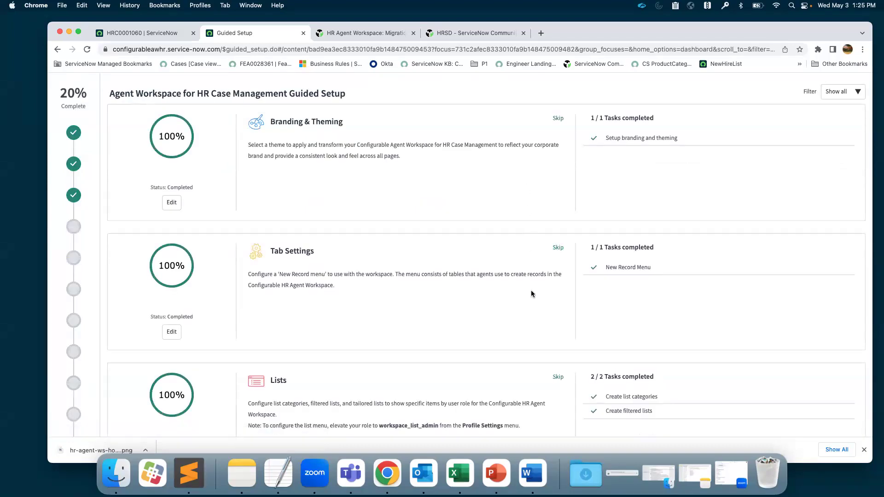
- Review the remaining guided setup steps, then switch to the migration guidelines article
{"action": "scroll", "coordinate": [528, 307], "scroll_direction": "down", "scroll_amount": 5}
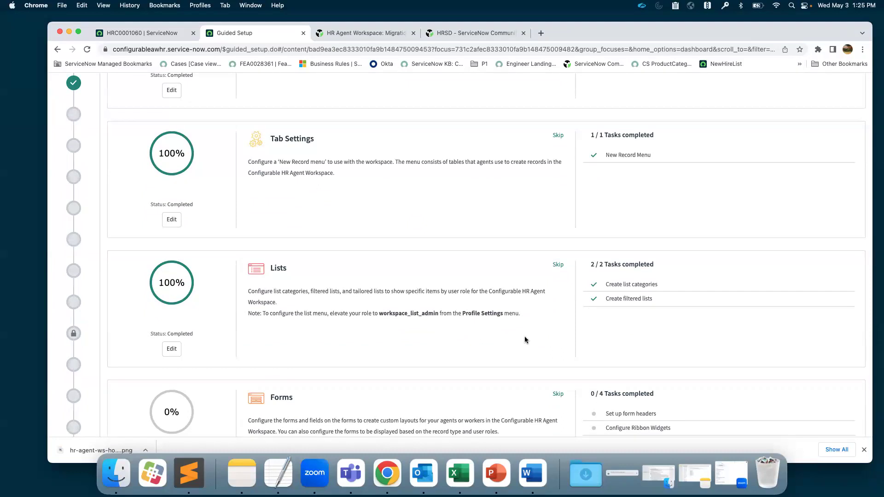
{"action": "scroll", "coordinate": [524, 336], "scroll_direction": "down", "scroll_amount": 2}
{"action": "scroll", "coordinate": [522, 364], "scroll_direction": "down", "scroll_amount": 9}
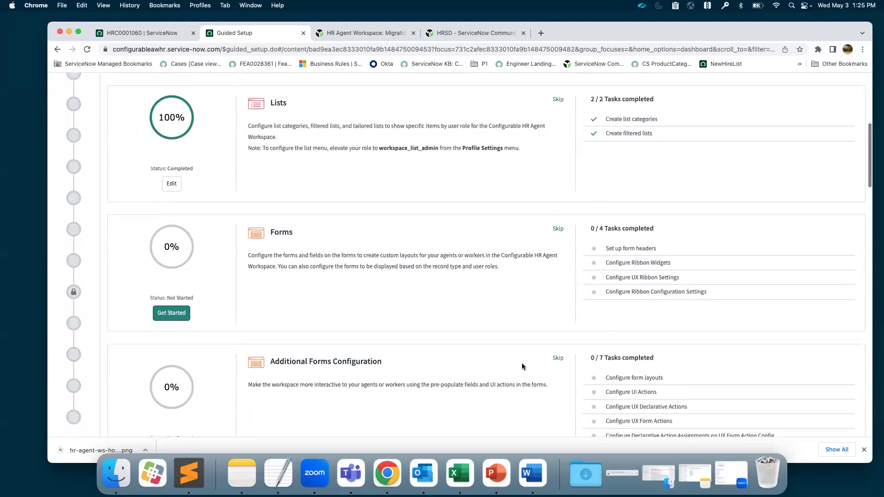
{"action": "scroll", "coordinate": [521, 365], "scroll_direction": "down", "scroll_amount": 14}
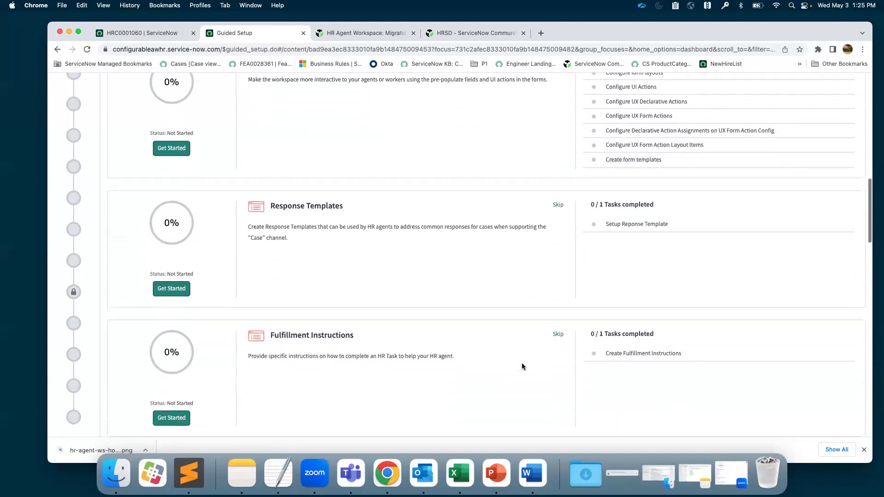
{"action": "scroll", "coordinate": [521, 366], "scroll_direction": "down", "scroll_amount": 10}
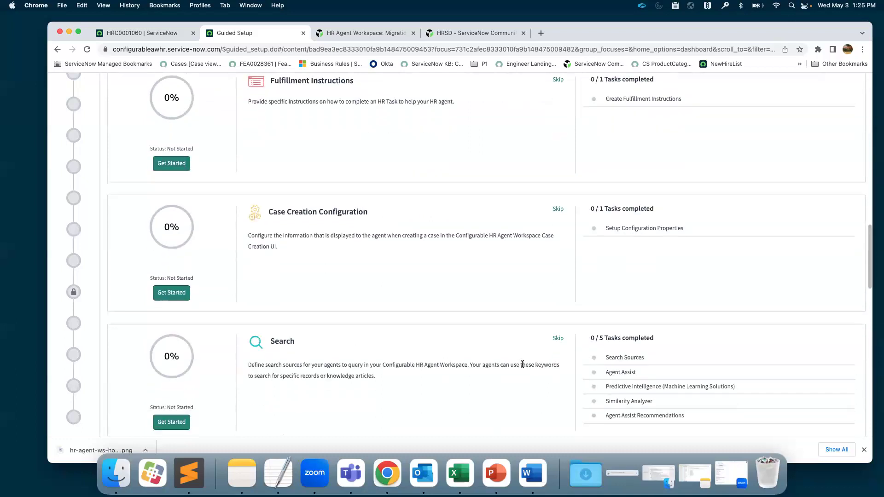
{"action": "scroll", "coordinate": [521, 366], "scroll_direction": "down", "scroll_amount": 6}
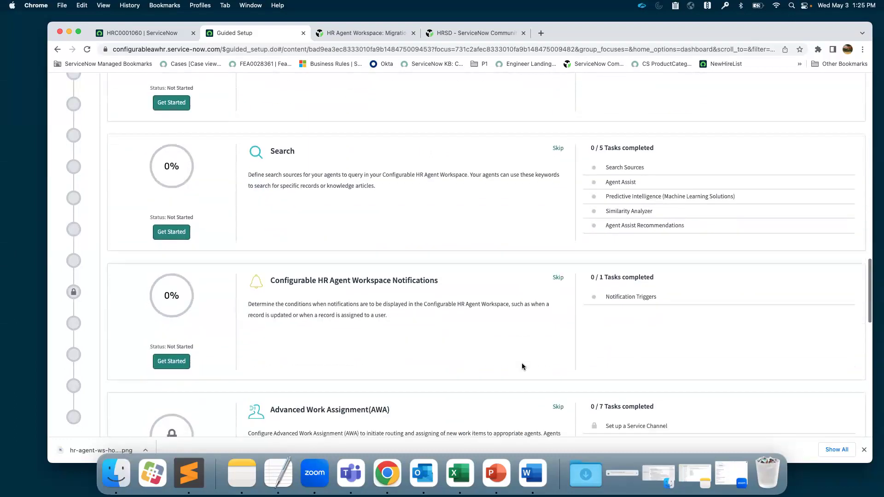
{"action": "scroll", "coordinate": [480, 362], "scroll_direction": "down", "scroll_amount": 6}
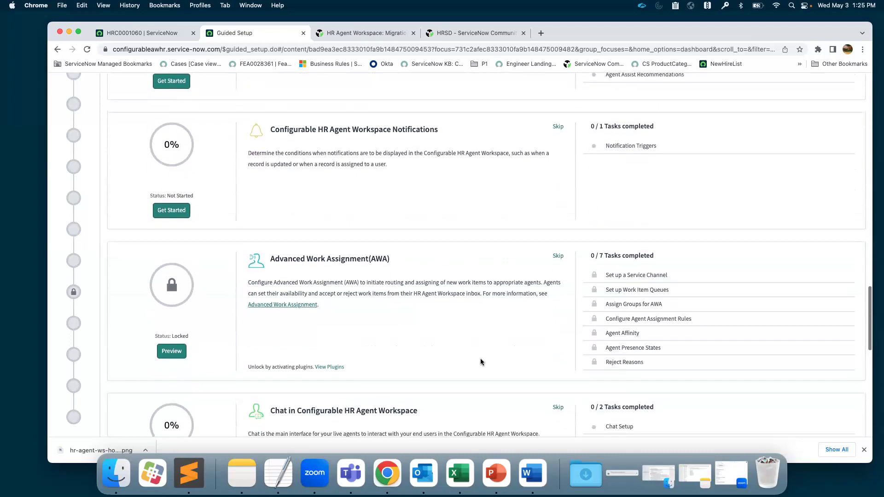
{"action": "scroll", "coordinate": [480, 362], "scroll_direction": "up", "scroll_amount": 20}
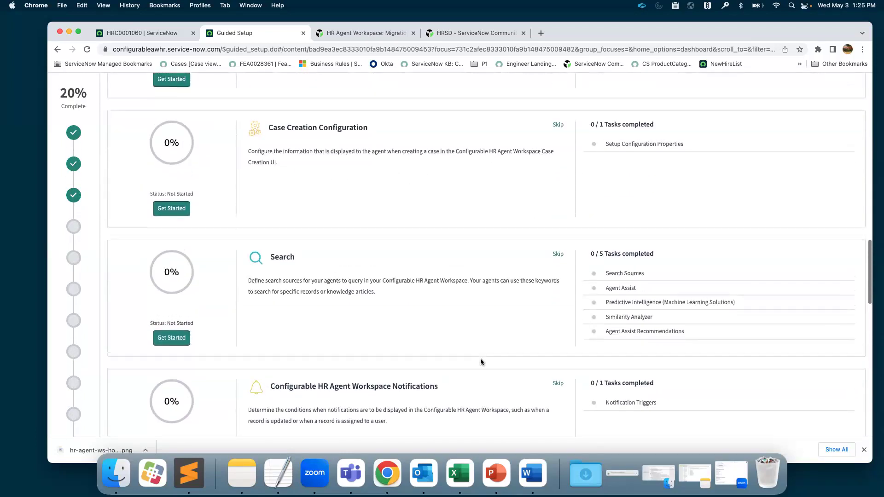
{"action": "scroll", "coordinate": [480, 362], "scroll_direction": "up", "scroll_amount": 6}
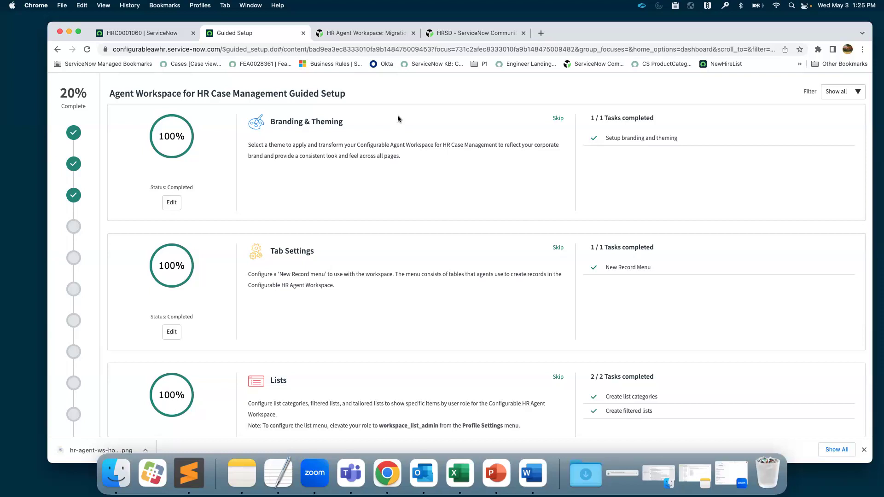
{"action": "left_click", "coordinate": [370, 34]}
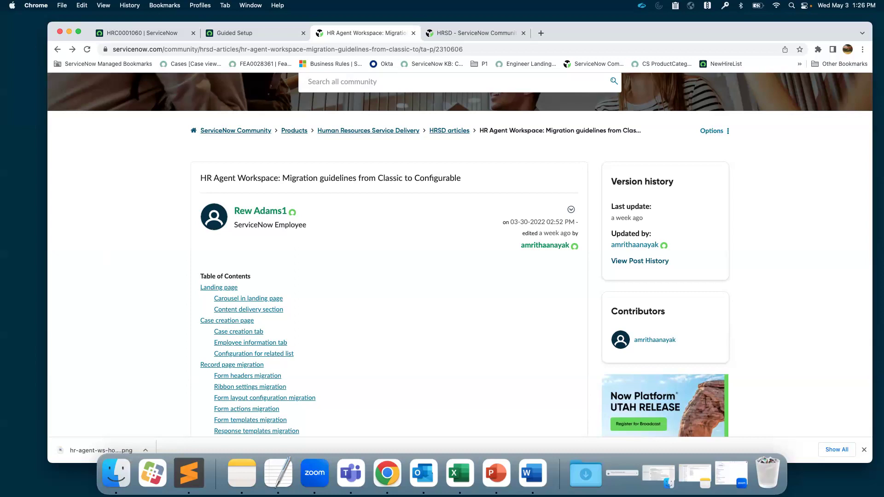
- Leave the migration article and return to the PowerPoint slideshow's Resources slide
{"action": "key", "text": "super+shift+5"}
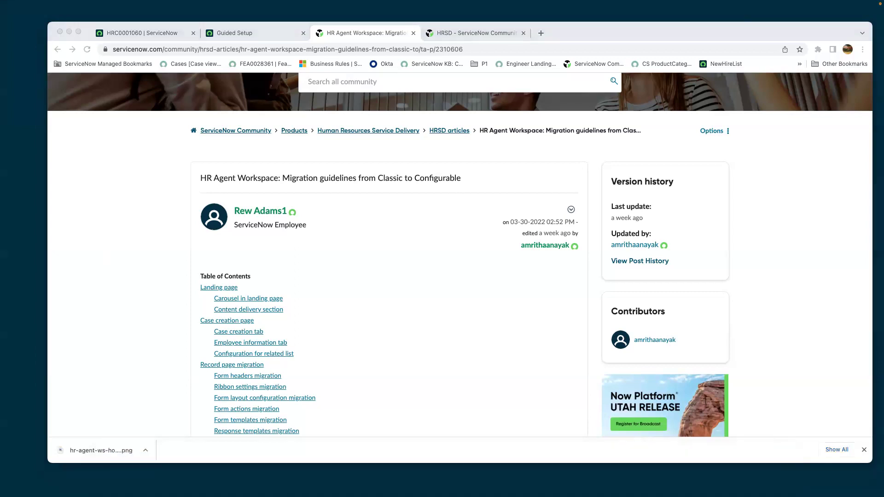